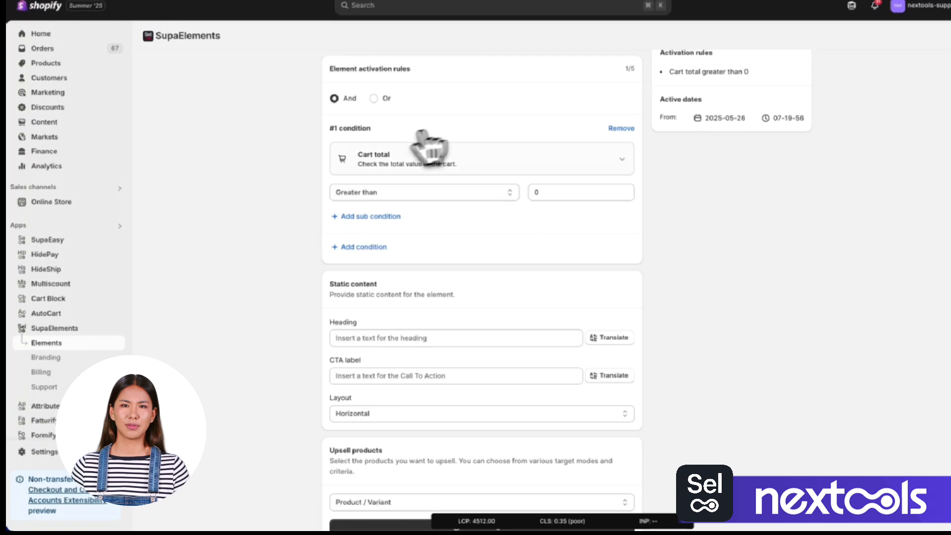
Look through the condition types available for the first element activation rule.
click(445, 157)
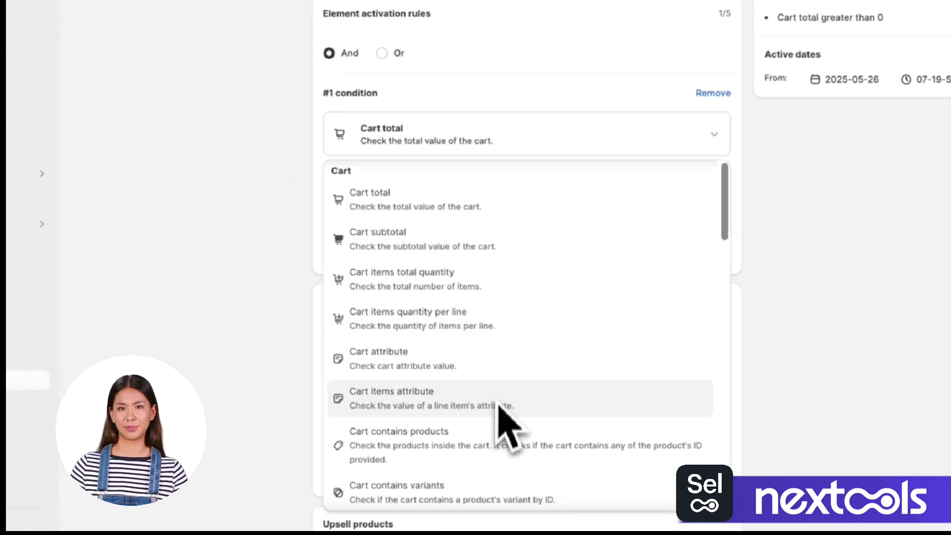
scroll(503, 433, down, 4)
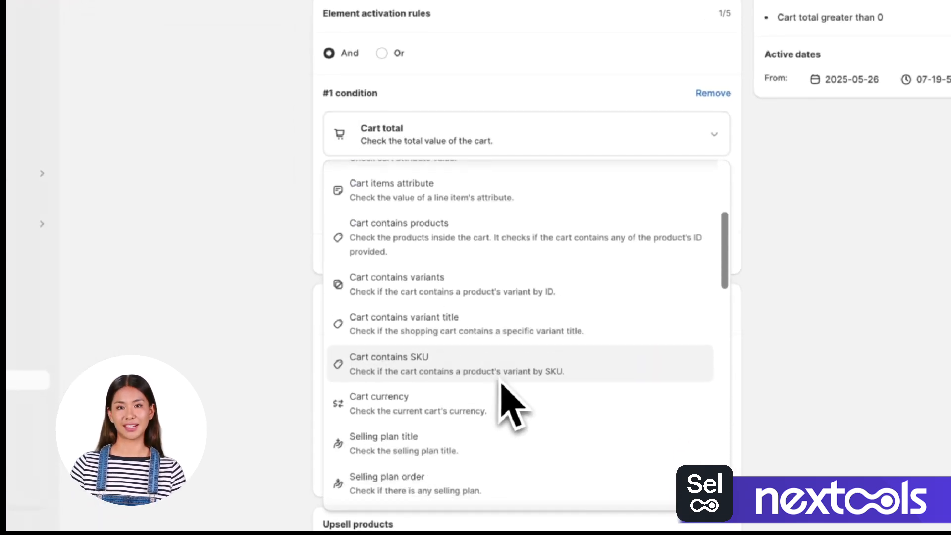
scroll(501, 379, up, 3)
click(260, 231)
Try a second activation condition combined with Or, and restore the single condition with And.
click(364, 251)
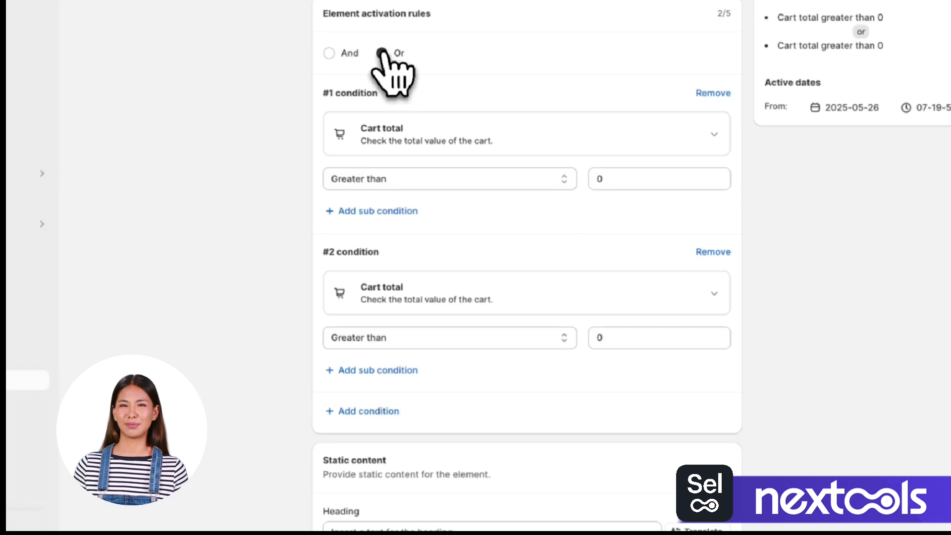
click(713, 251)
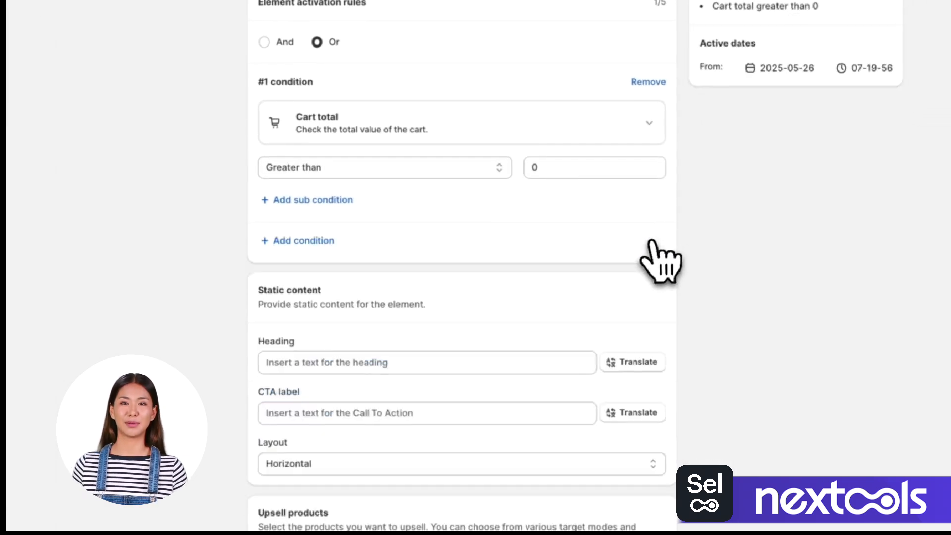
click(264, 42)
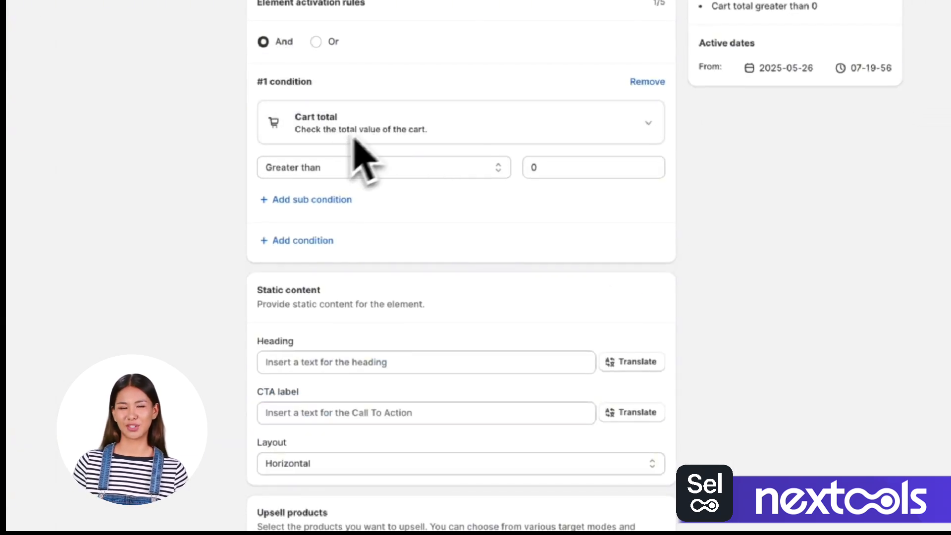
Set the cart total condition to greater than 1000.
click(531, 167)
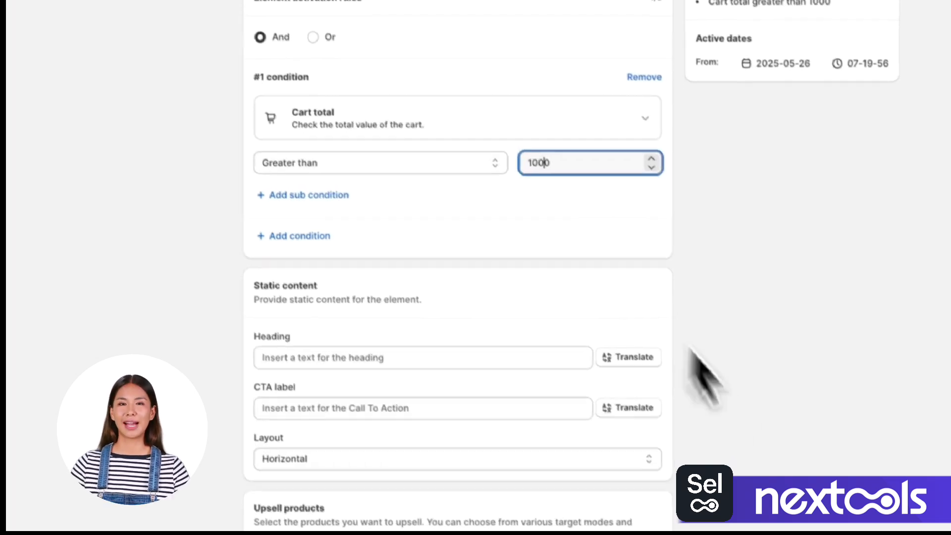
click(785, 421)
Fill in the static content with heading "Check this out" and CTA label "Buy", keeping the Horizontal layout.
scroll(501, 258, down, 2)
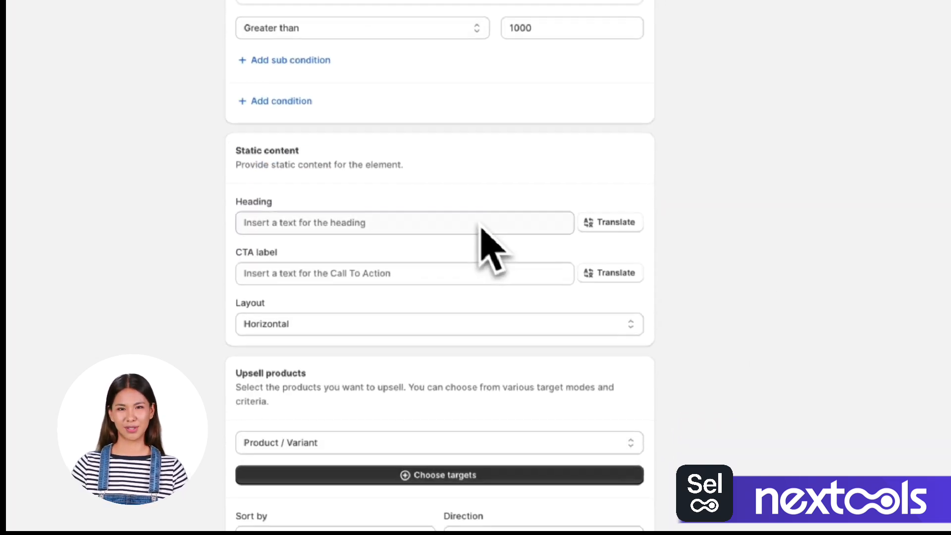
scroll(480, 229, down, 4)
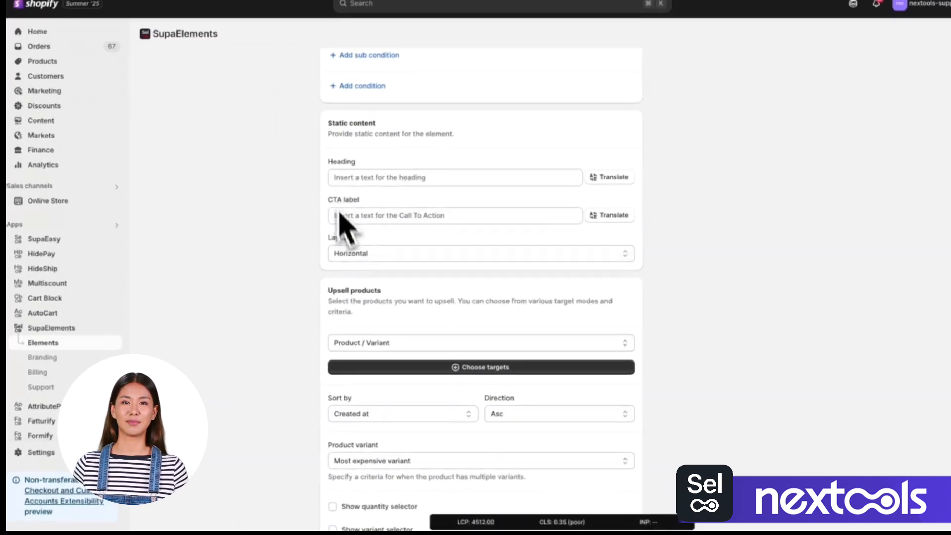
click(439, 179)
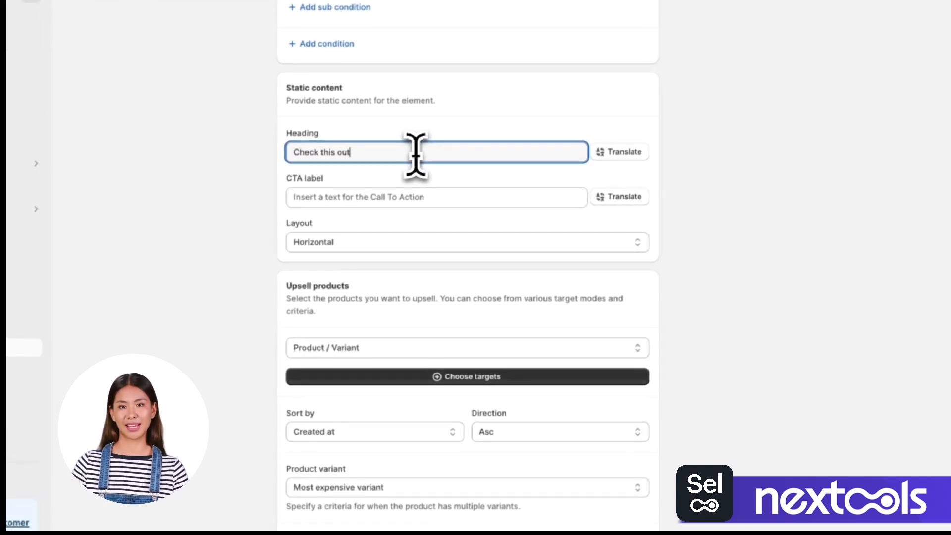
click(440, 198)
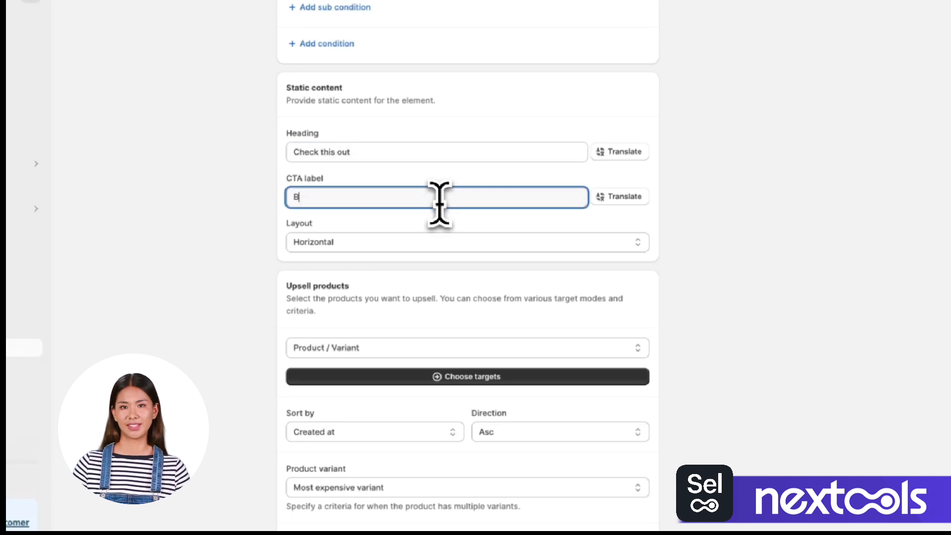
click(440, 241)
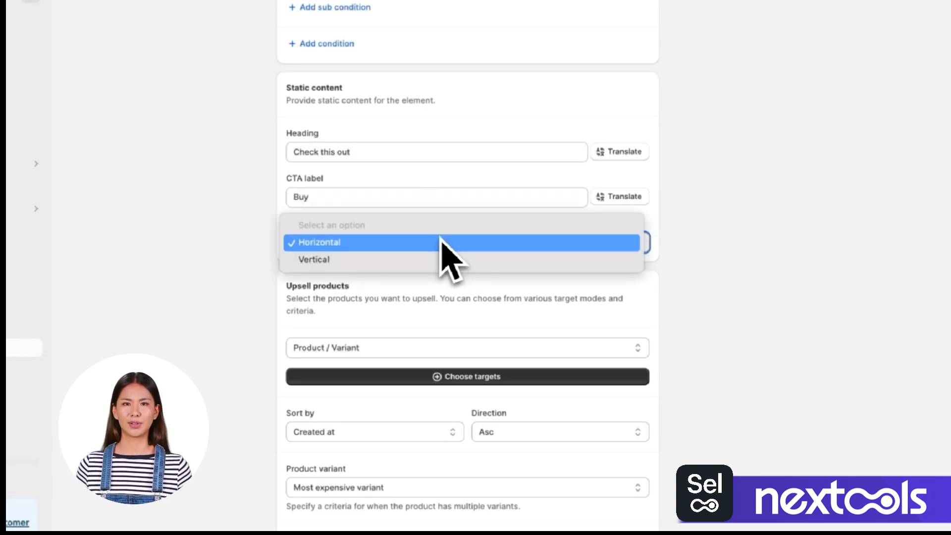
click(386, 245)
Target the upsell products by collection and select the "cll" collection.
scroll(739, 312, down, 4)
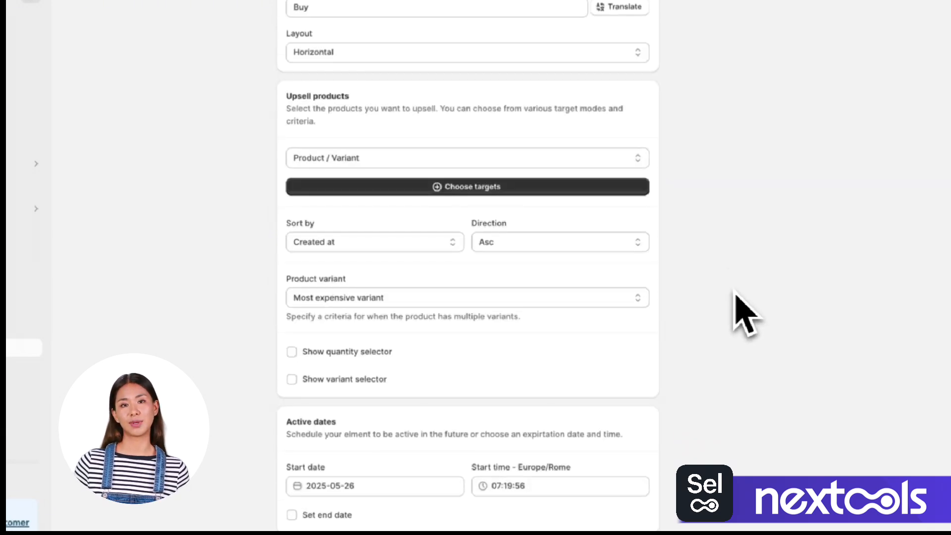
click(384, 163)
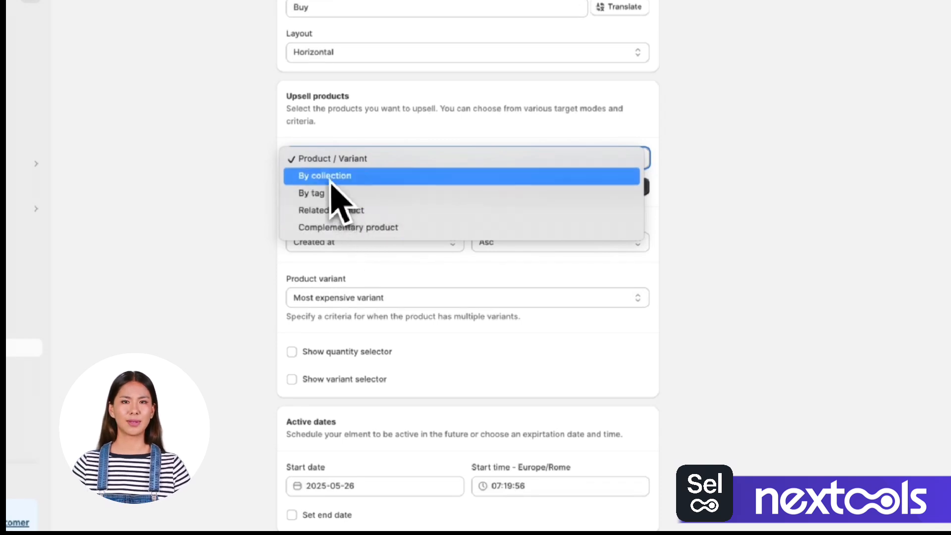
click(408, 176)
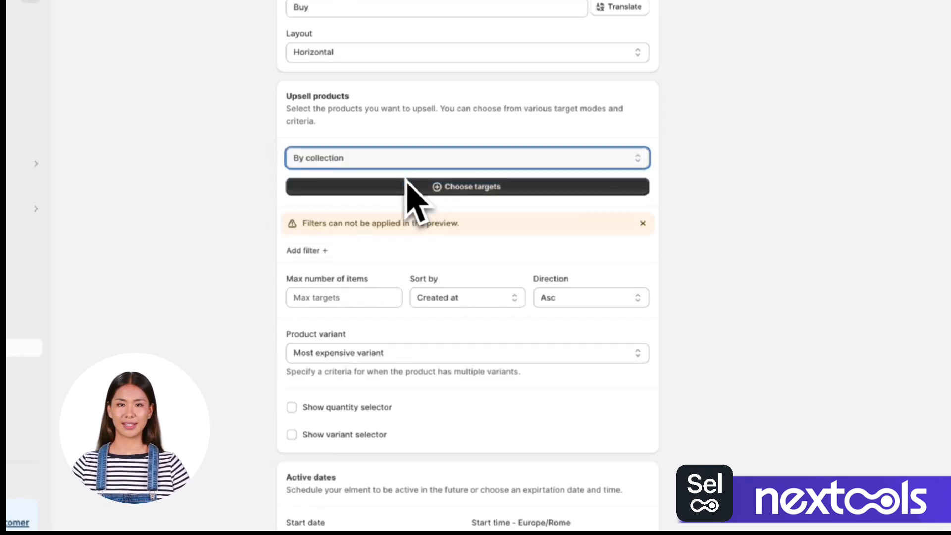
click(453, 185)
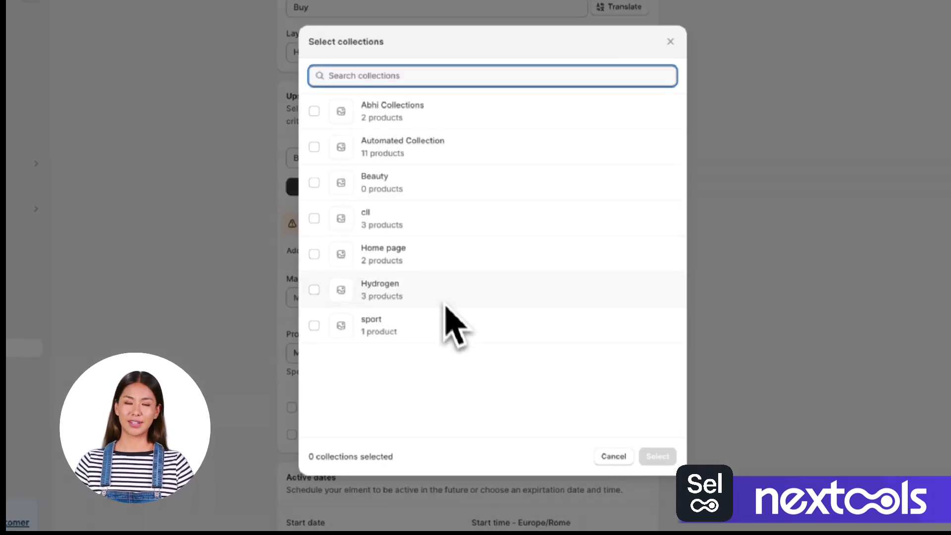
click(421, 225)
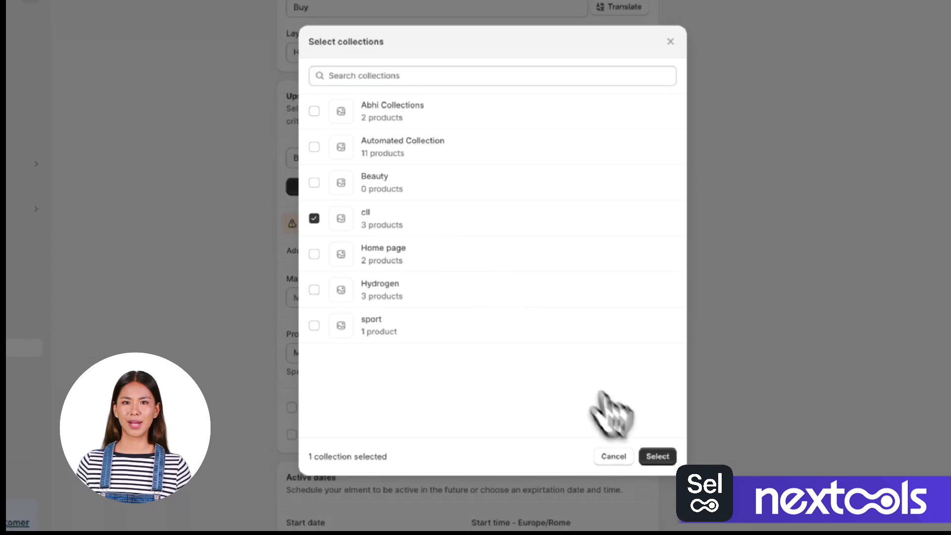
click(657, 456)
Add a range price filter from 600 to 1000 to the upsell products.
scroll(644, 327, down, 2)
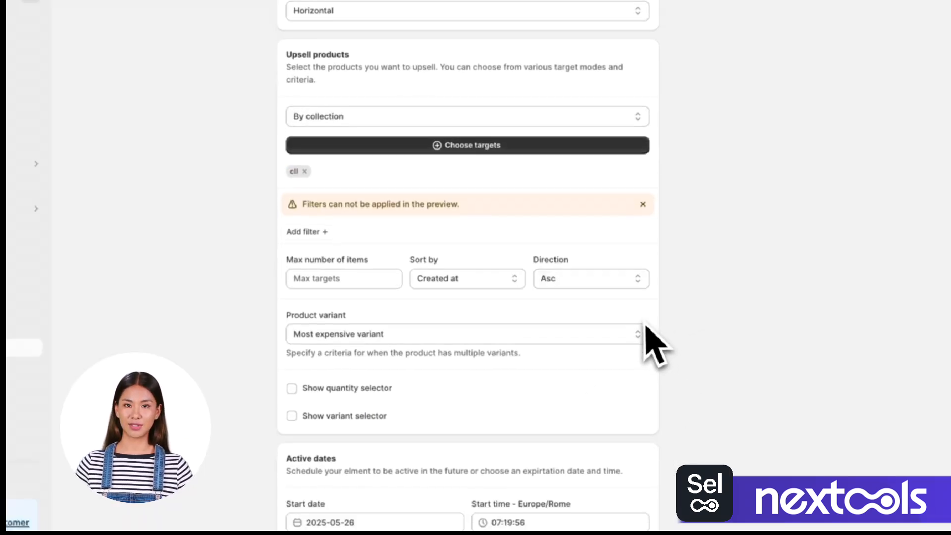
click(308, 209)
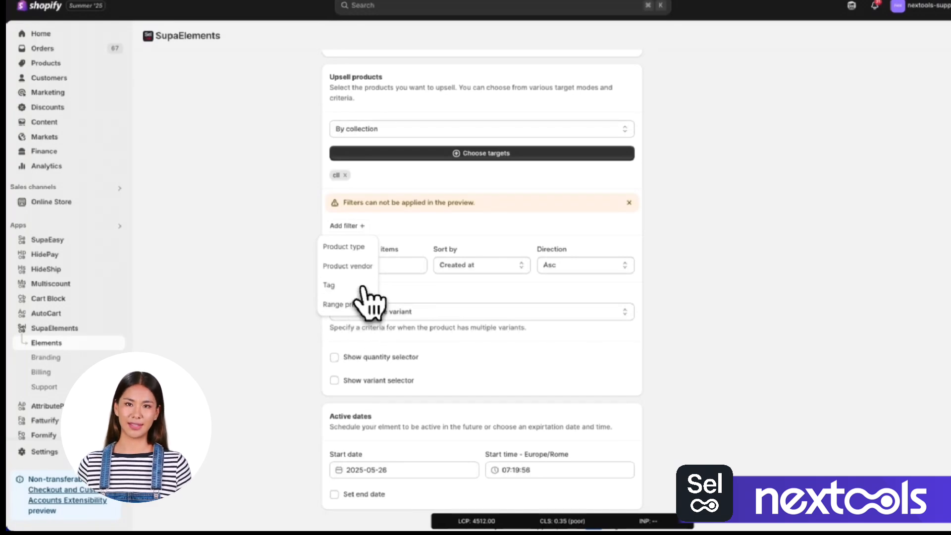
click(345, 310)
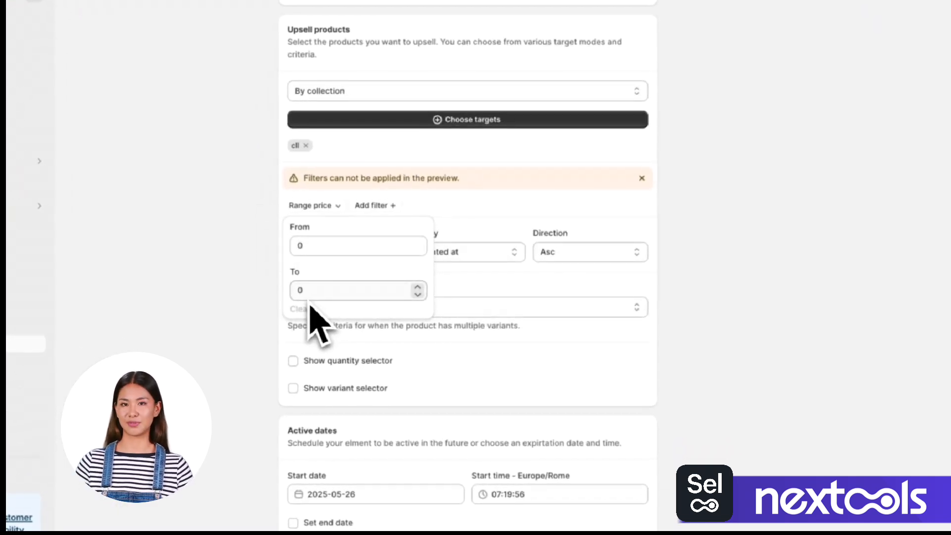
click(313, 245)
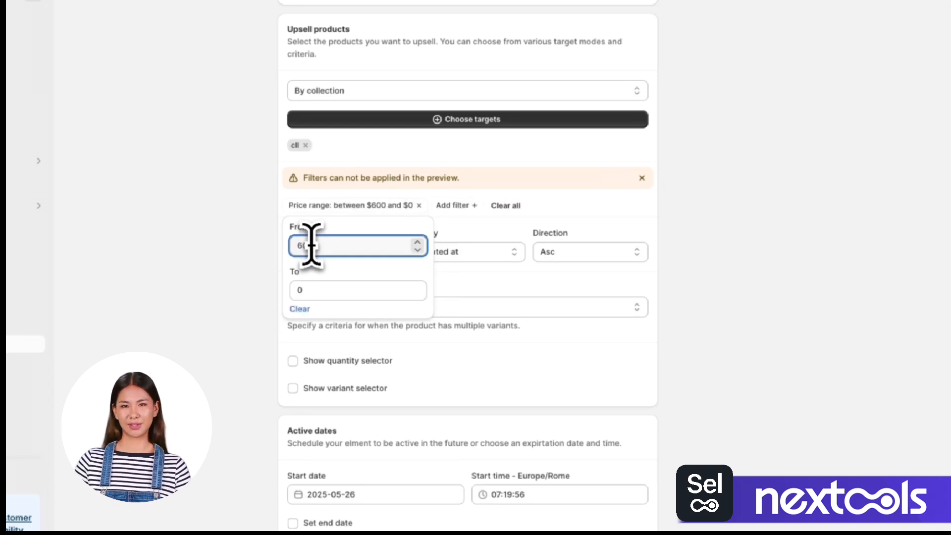
click(318, 291)
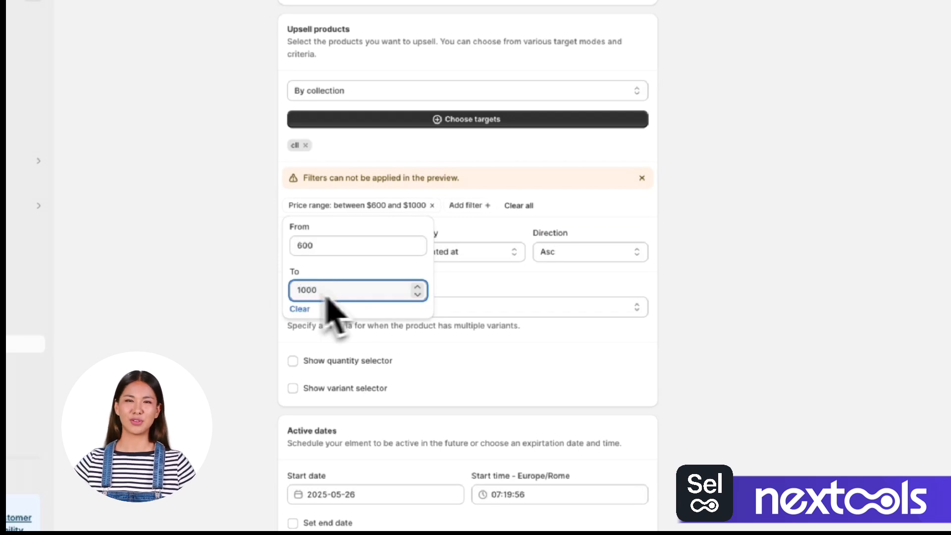
click(782, 225)
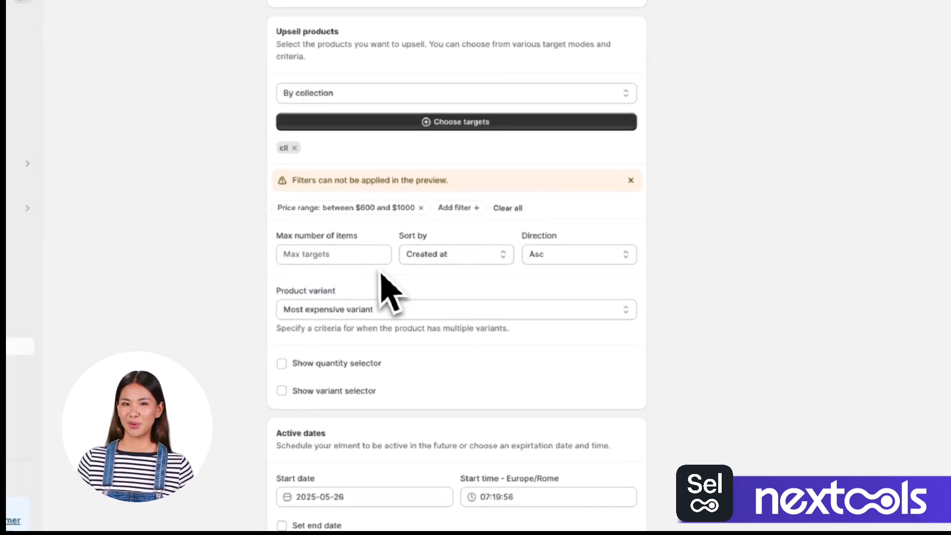
Sort the upsell products by Price, leaving the maximum number of items empty.
click(341, 254)
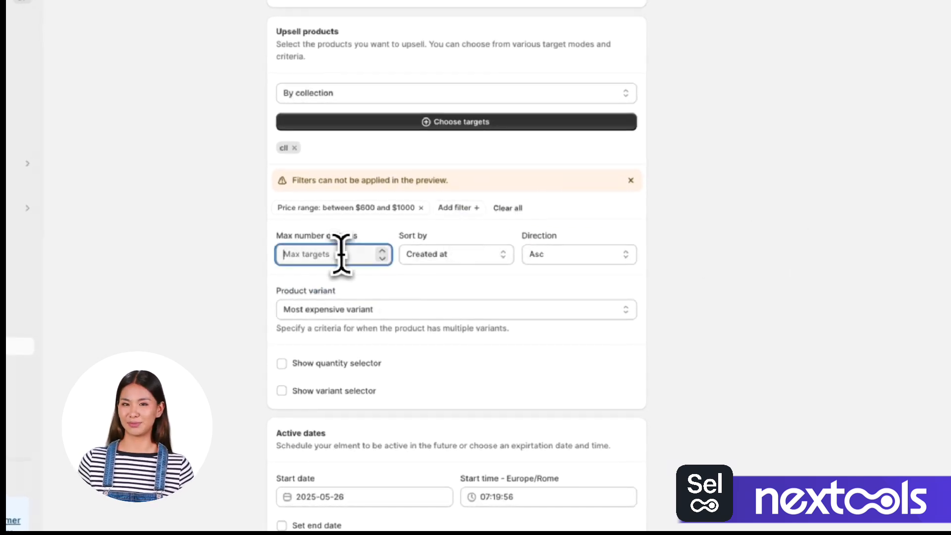
click(455, 258)
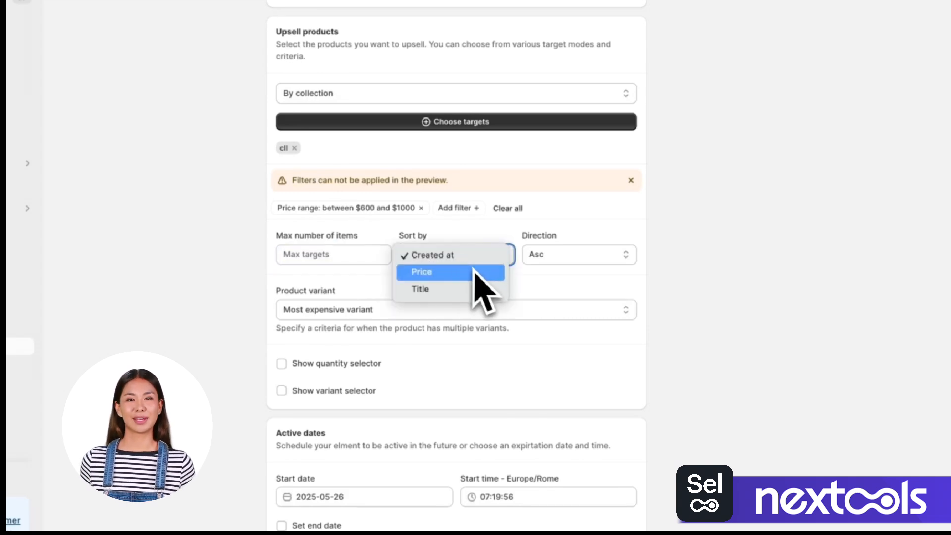
click(488, 273)
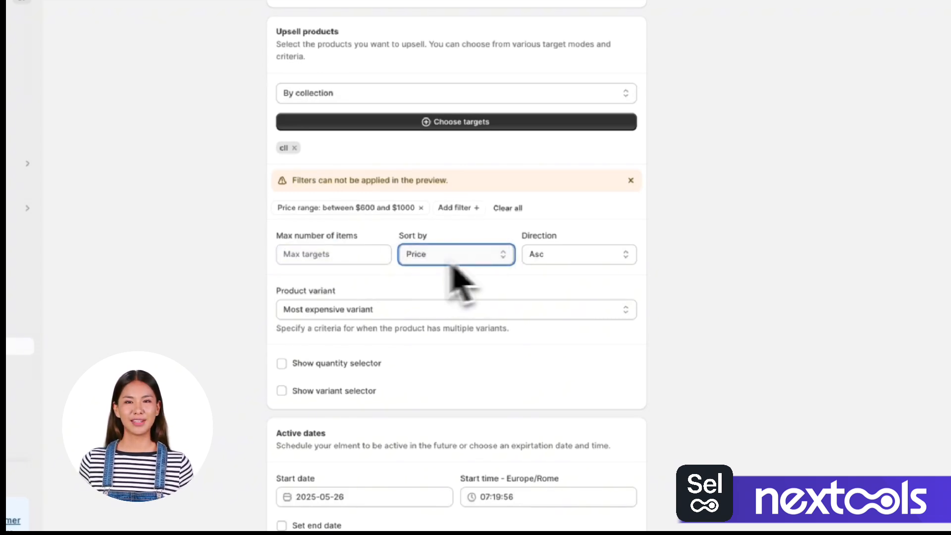
click(352, 255)
click(685, 239)
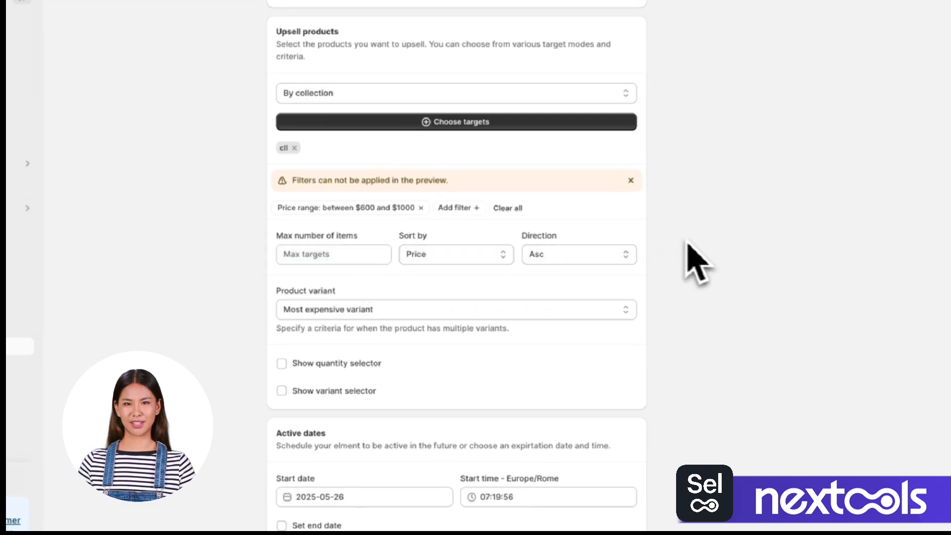
scroll(403, 282, down, 2)
click(449, 229)
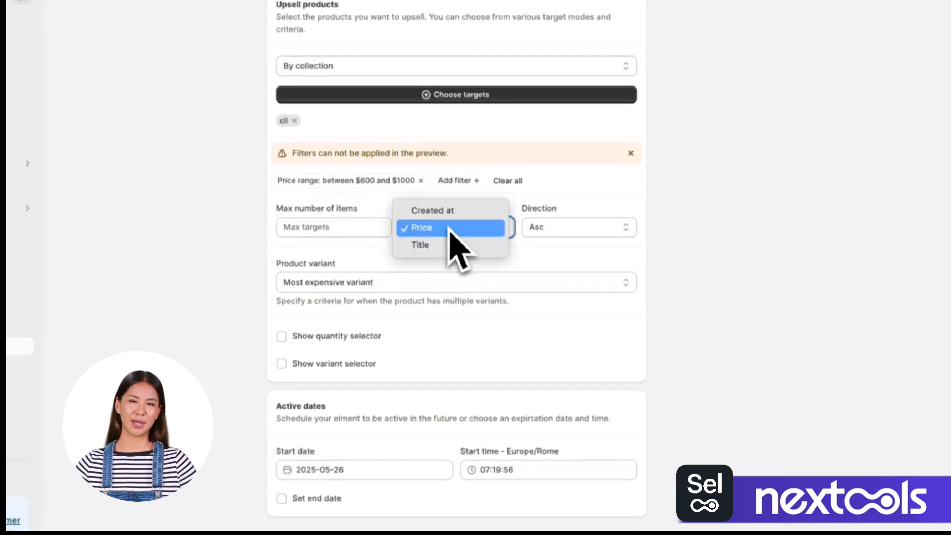
click(449, 229)
Keep Most expensive variant as the product variant criterion and enable the quantity and variant selectors.
click(418, 282)
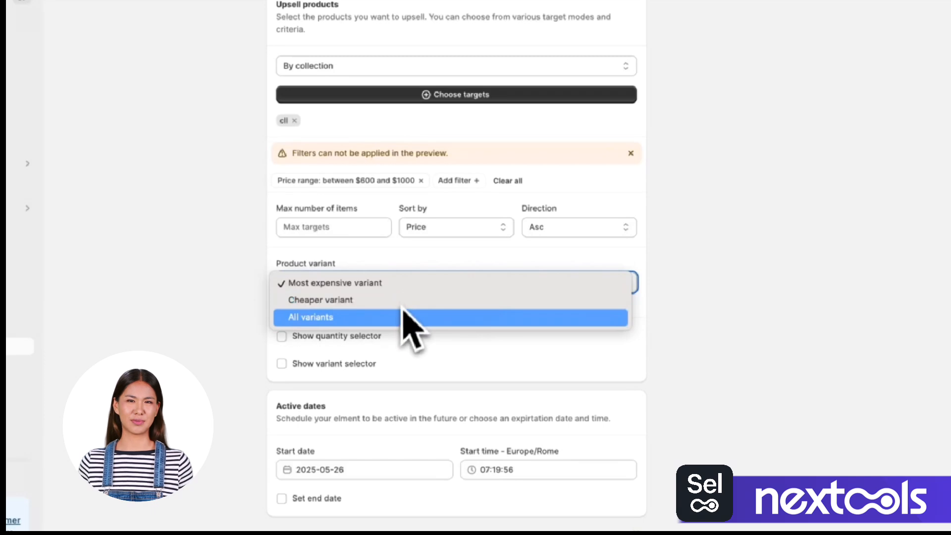
click(300, 352)
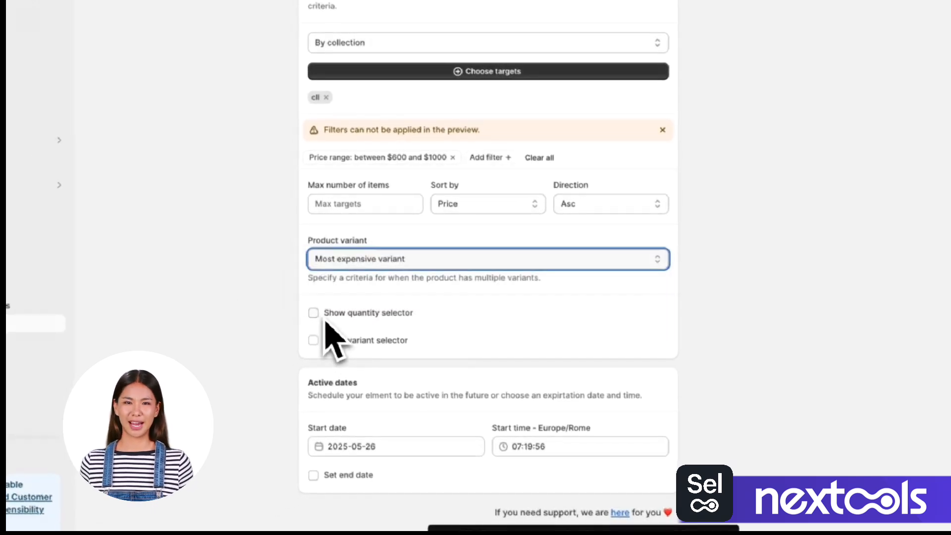
click(285, 337)
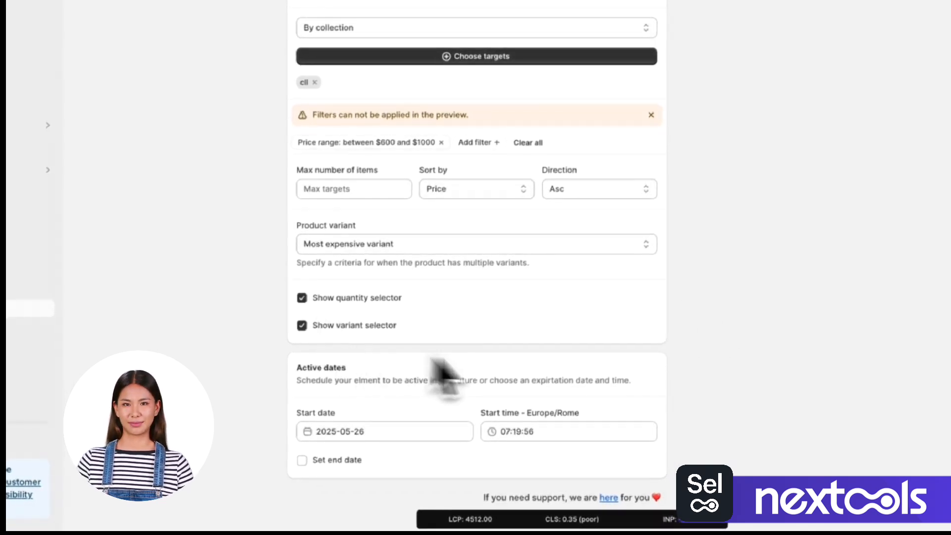
Try enabling an end date for the element, and turn it off again.
click(302, 460)
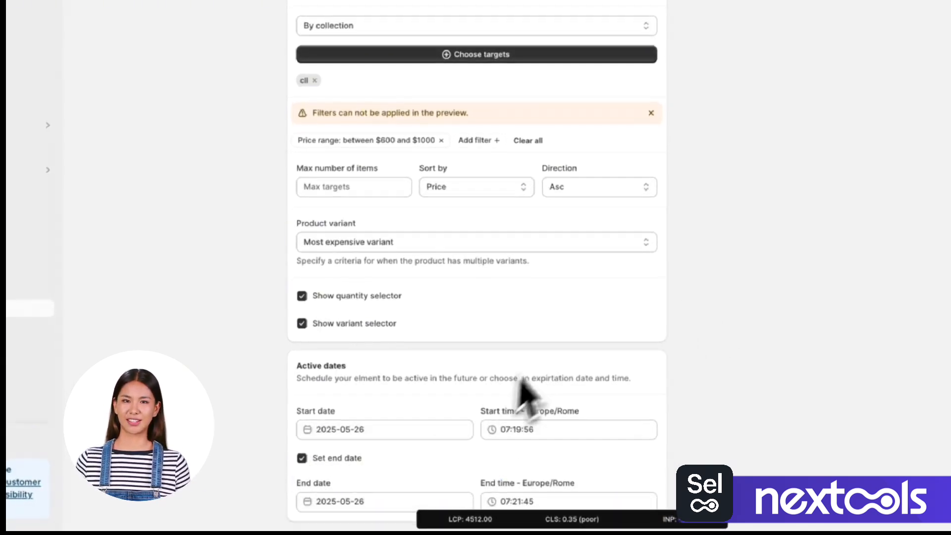
scroll(534, 389, down, 1)
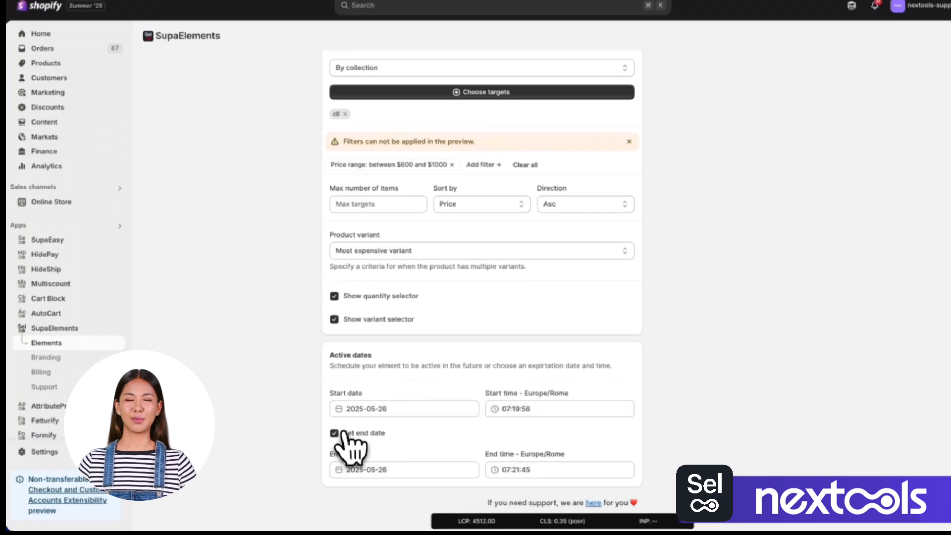
click(343, 433)
Set the element's status to Active and save the product slider.
scroll(707, 317, up, 10)
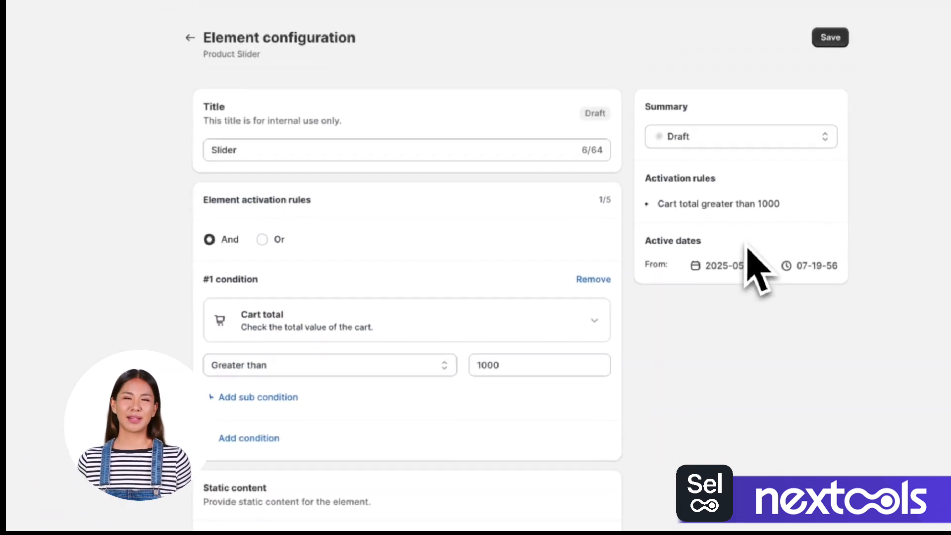
click(705, 141)
click(702, 119)
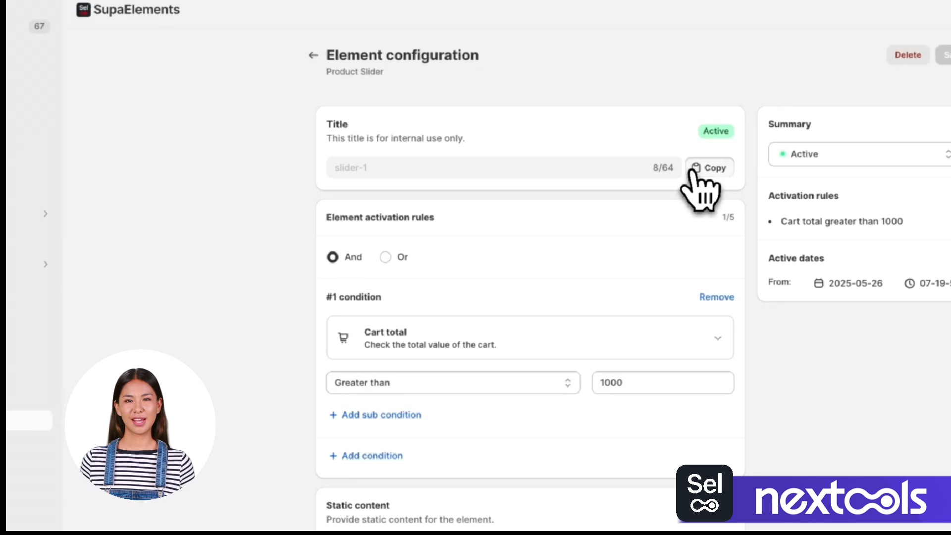
Customize the online store's current Dawn theme and switch the editor to the Checkout and customer accounts pages.
click(80, 198)
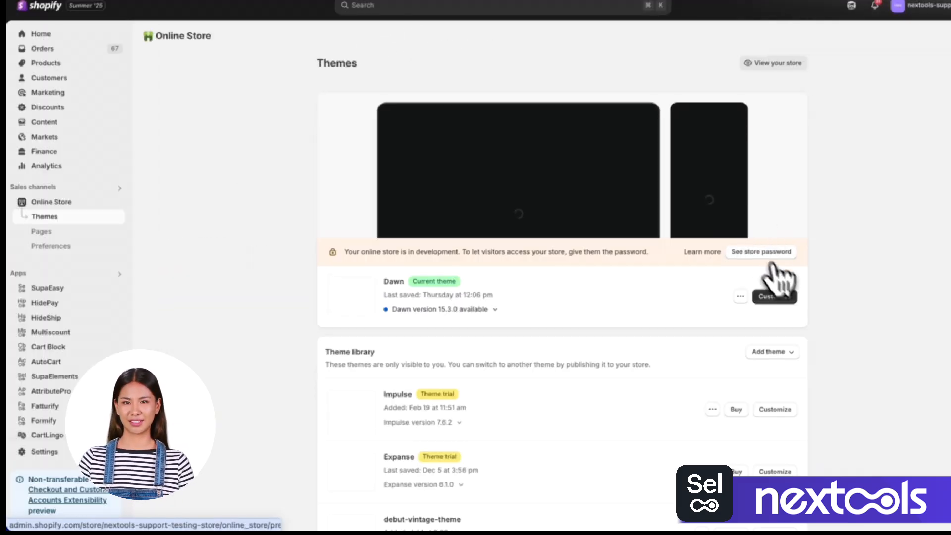
click(770, 295)
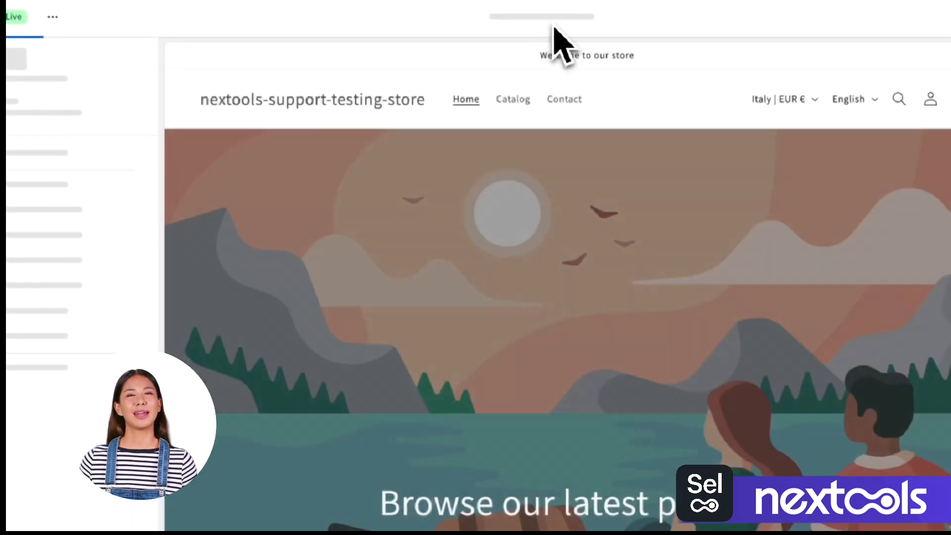
click(555, 20)
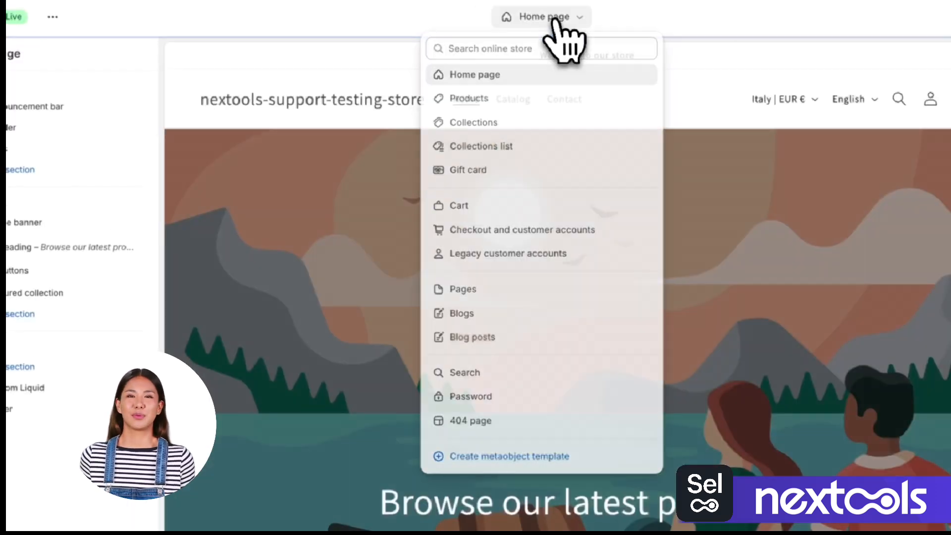
click(510, 229)
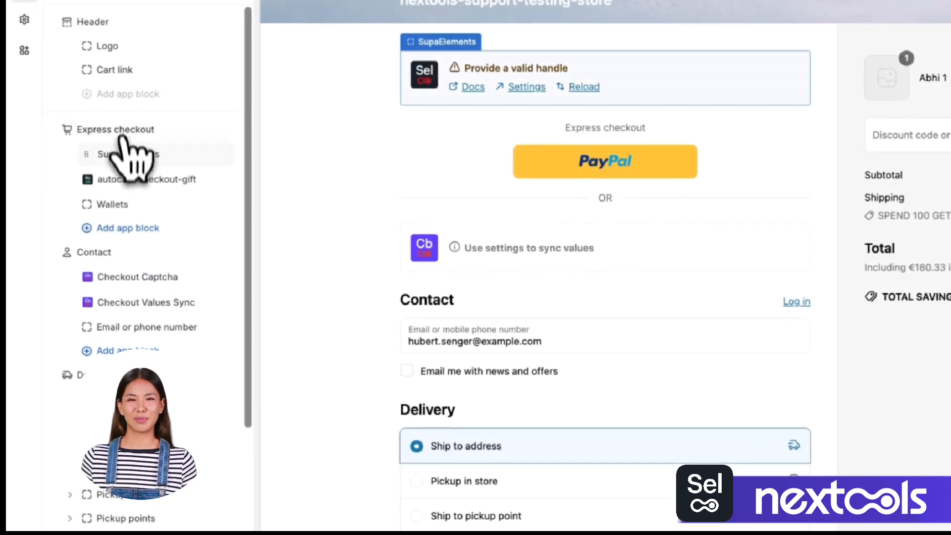
Open the SupaElements app block in the Express checkout section and select its handle setting for the copied slider-1 title.
drag(123, 157, 88, 121)
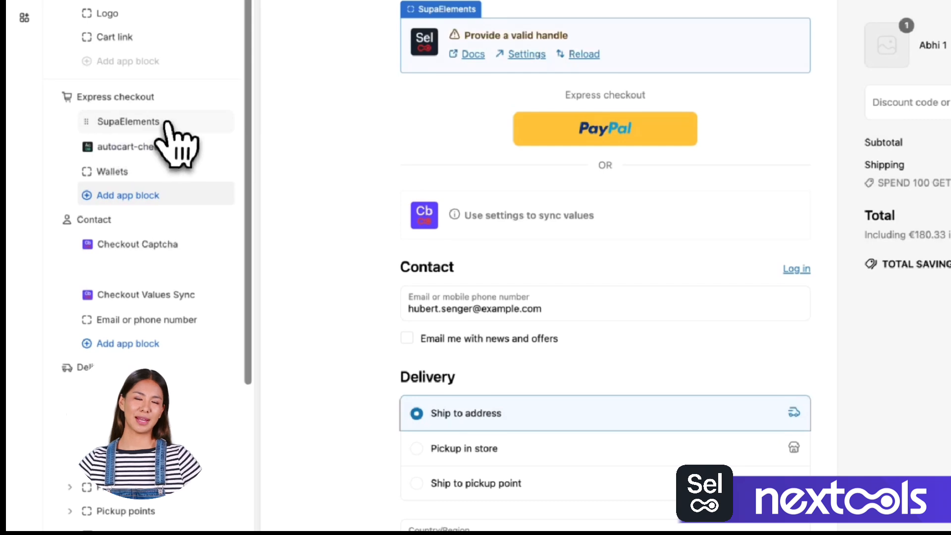
click(148, 124)
triple_click(117, 68)
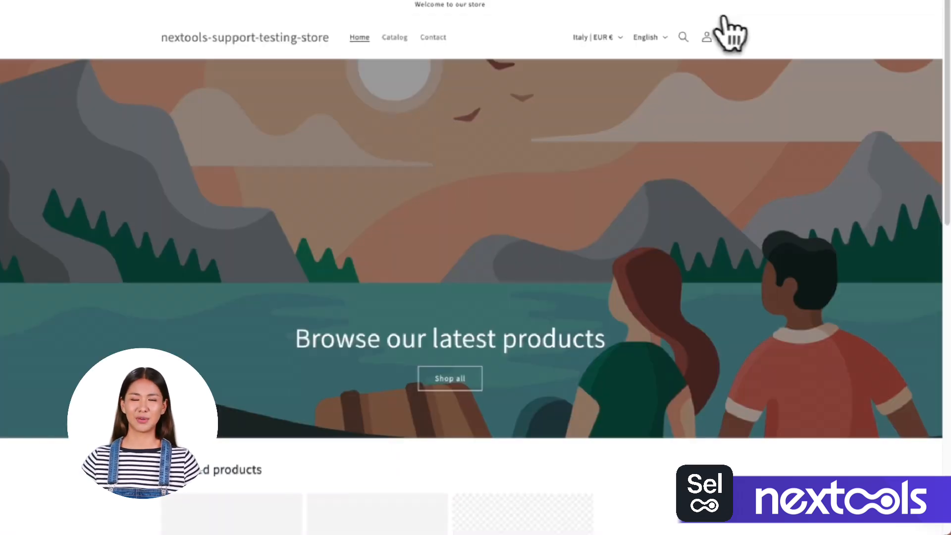
Check out the storefront cart and page forward and back through the upsell product slider.
click(735, 37)
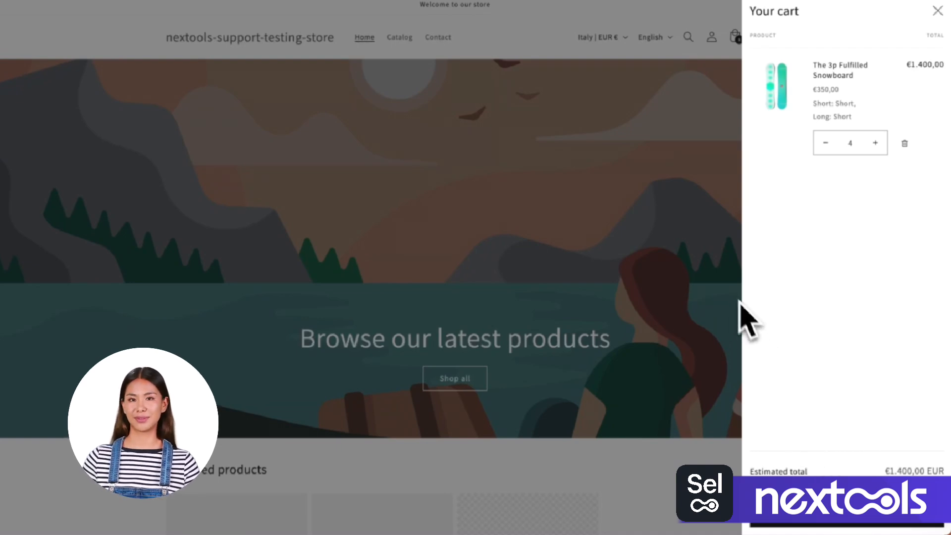
click(847, 528)
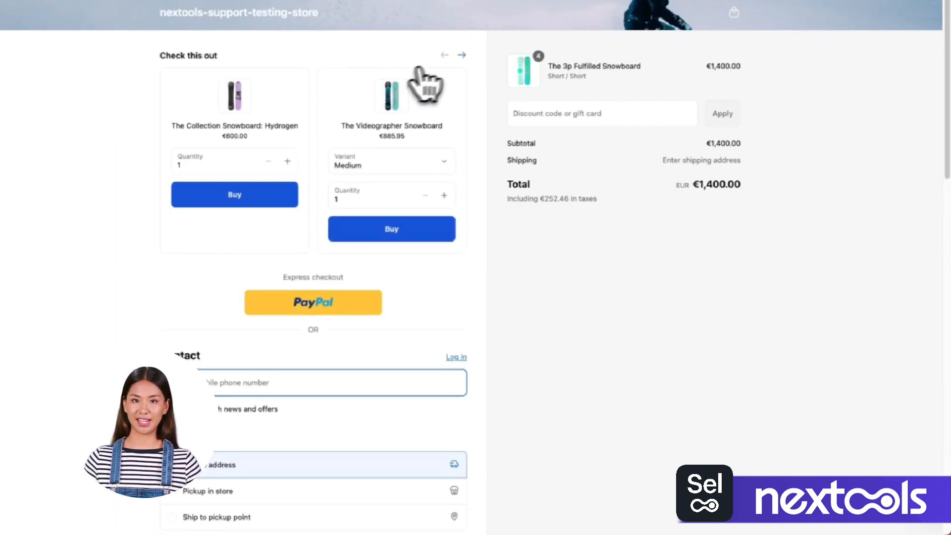
click(462, 55)
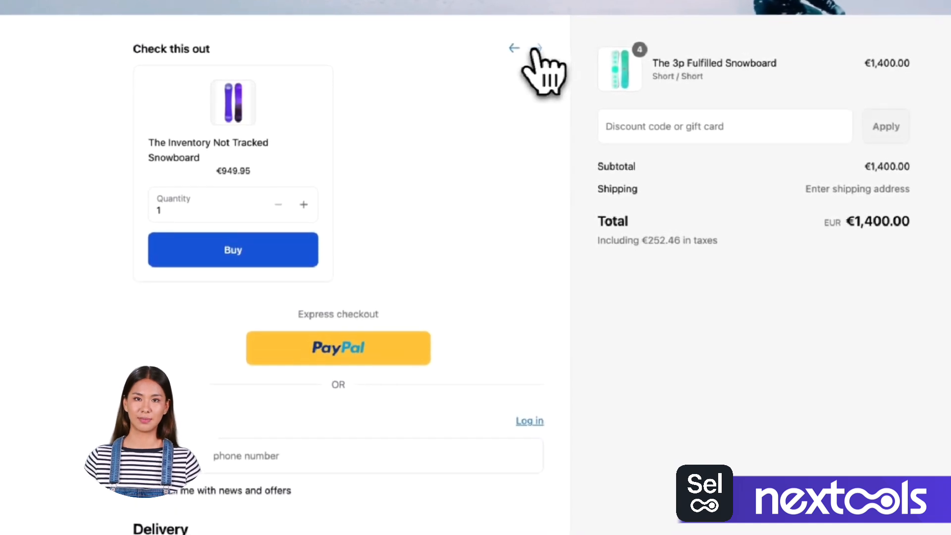
click(514, 48)
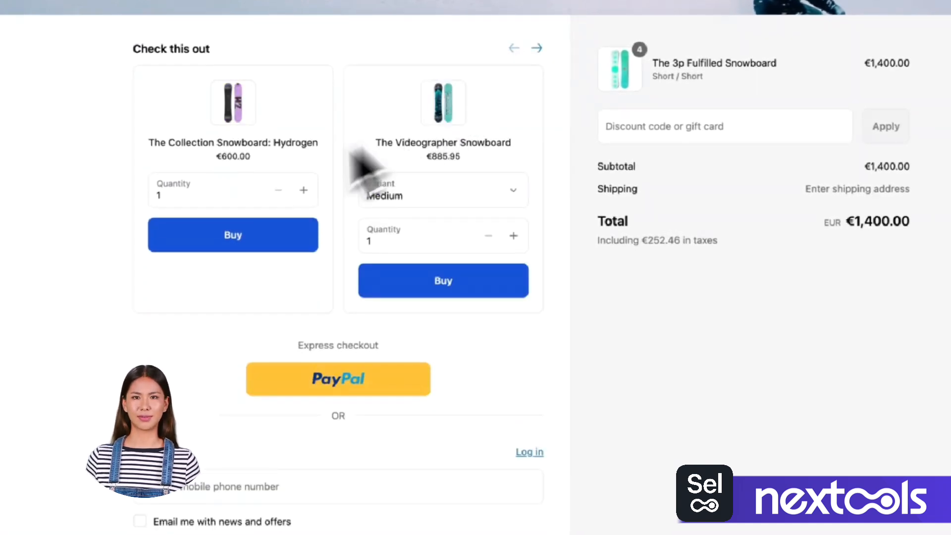
Look through The Videographer Snowboard's variants in the slider, keep Medium, and buy it with a quantity of 2.
click(501, 195)
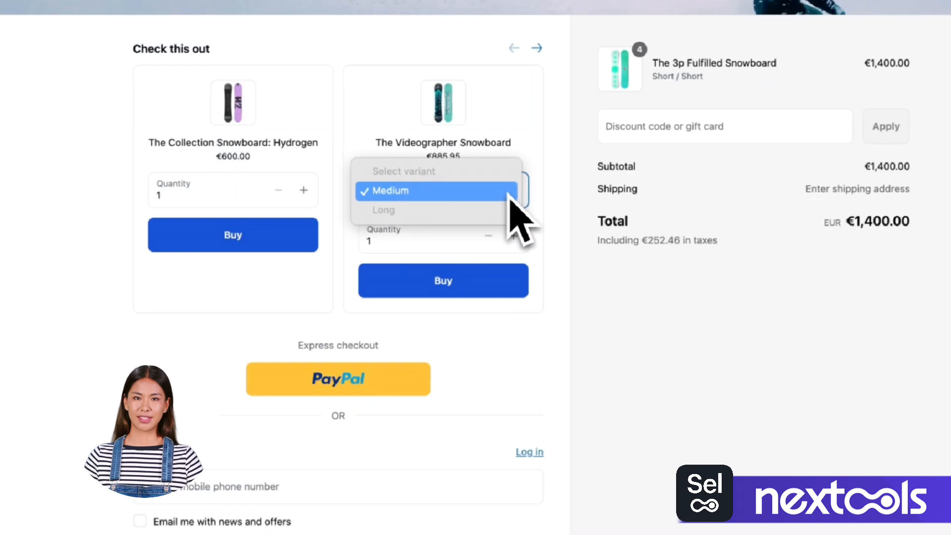
click(558, 187)
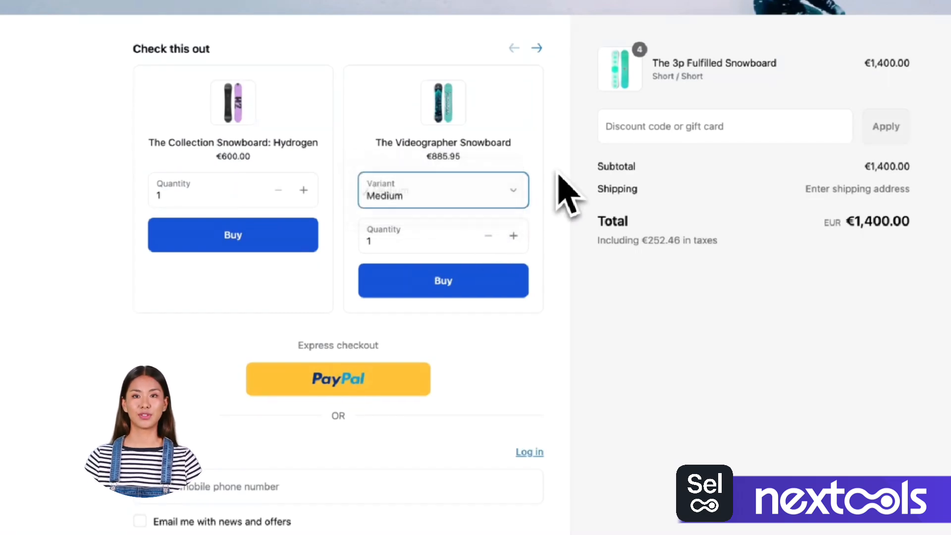
click(513, 236)
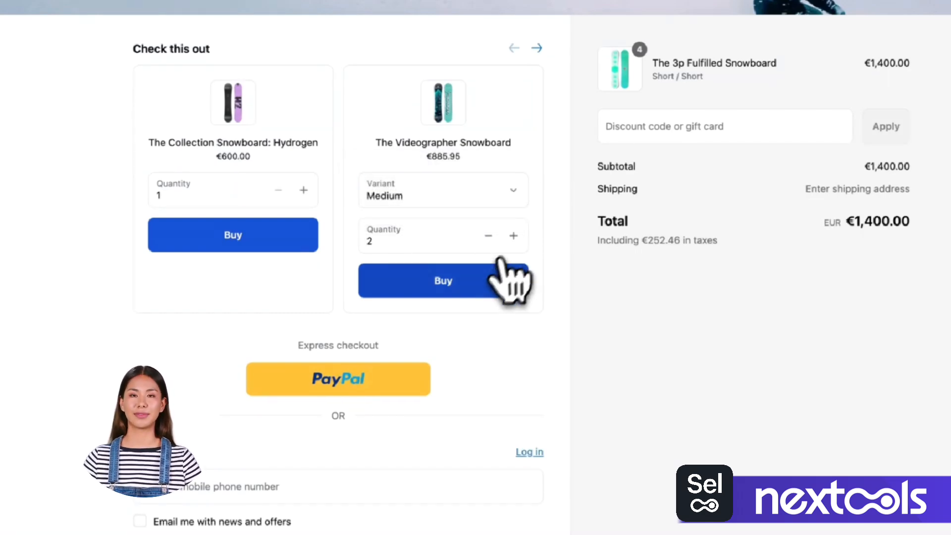
click(497, 279)
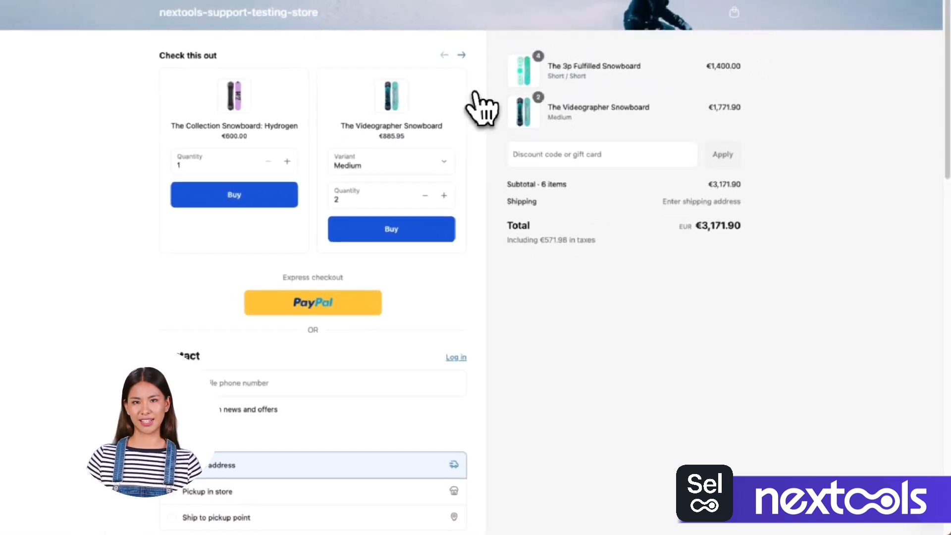
Remove The Videographer Snowboard from the cart, reduce The 3p Fulfilled Snowboard's quantity to 2, and check out again.
click(733, 13)
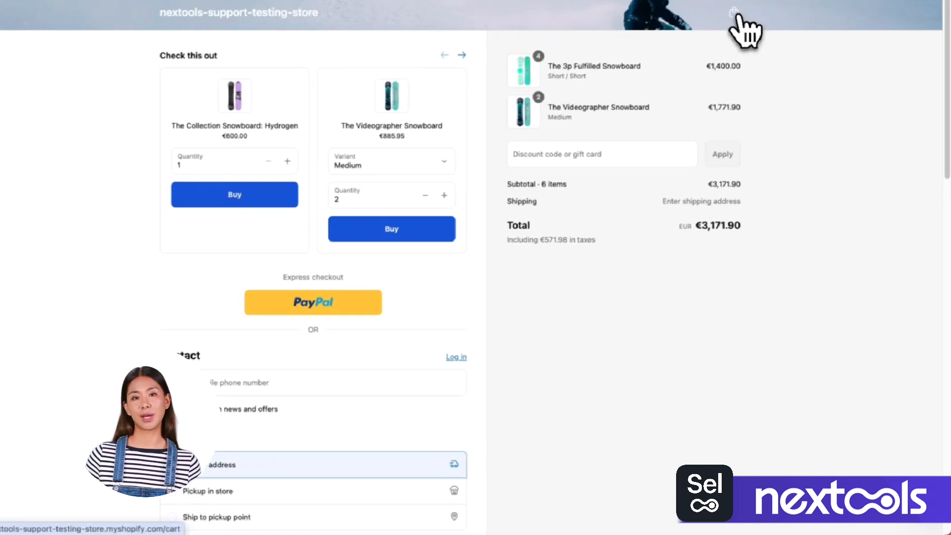
click(629, 258)
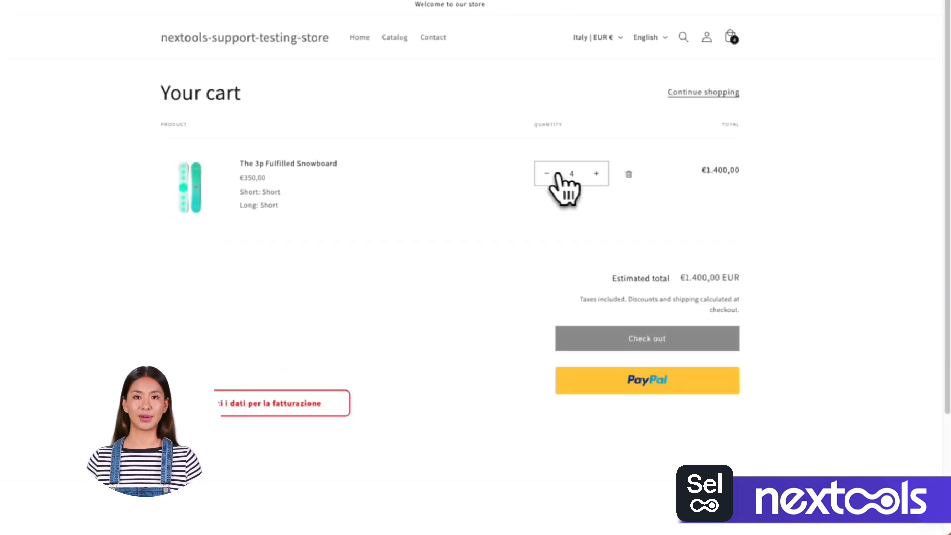
click(546, 174)
click(547, 173)
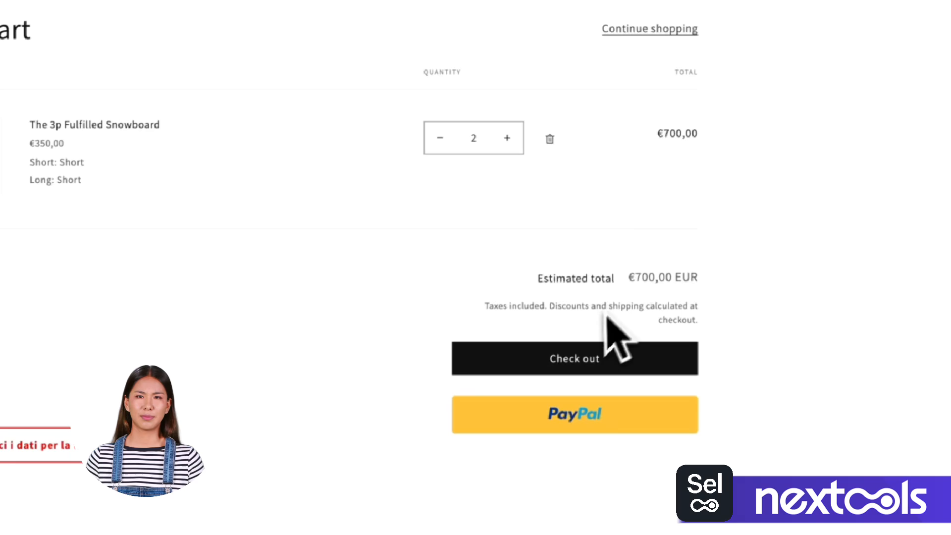
click(578, 368)
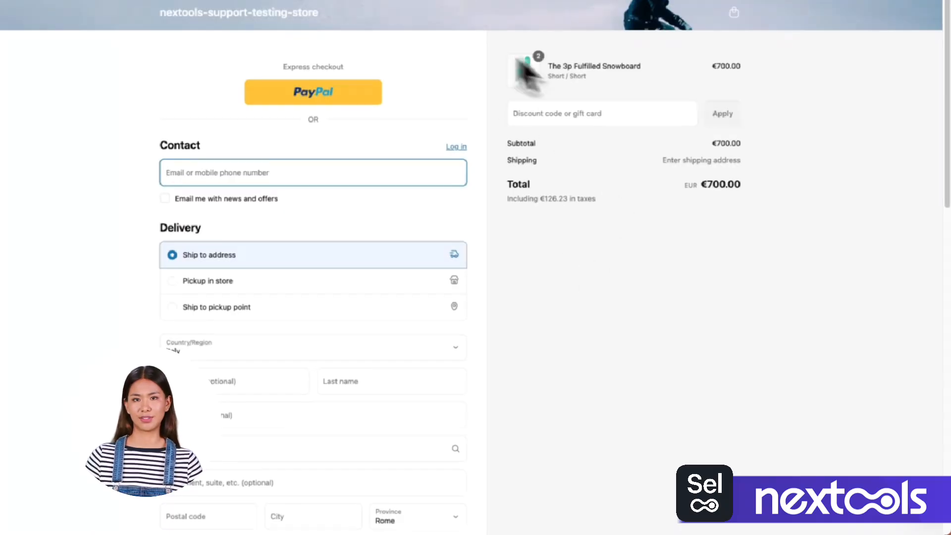